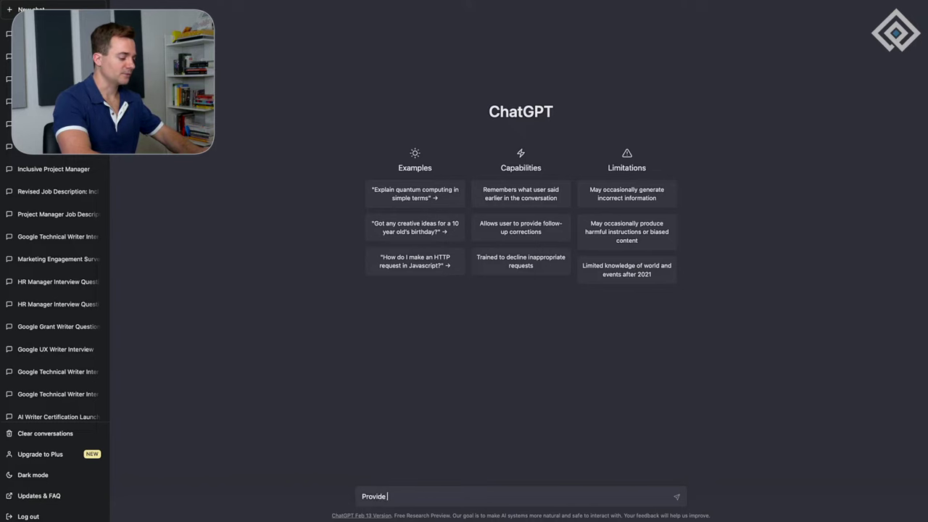
# Ask ChatGPT for a list of reasons employees leave the company to work at competitors
pyautogui.write('vide a list of reasons that employee may be leaving my company tio')
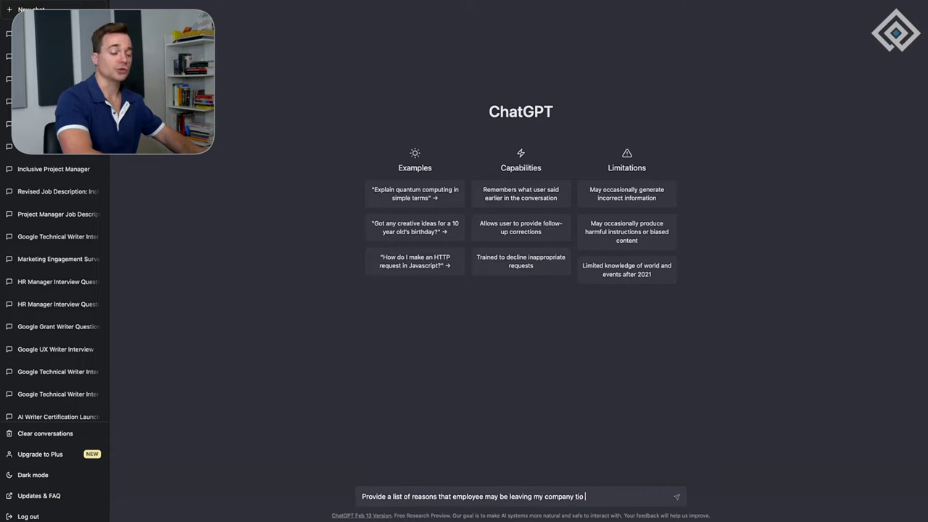
pyautogui.press('BackSpace')
pyautogui.press('BackSpace')
pyautogui.write('o work at compe')
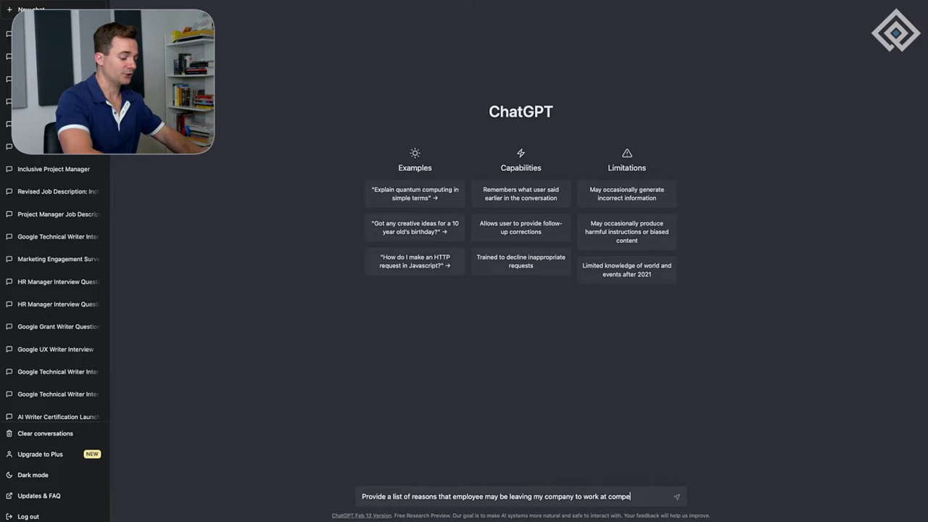
pyautogui.write('titors')
pyautogui.press('Return')
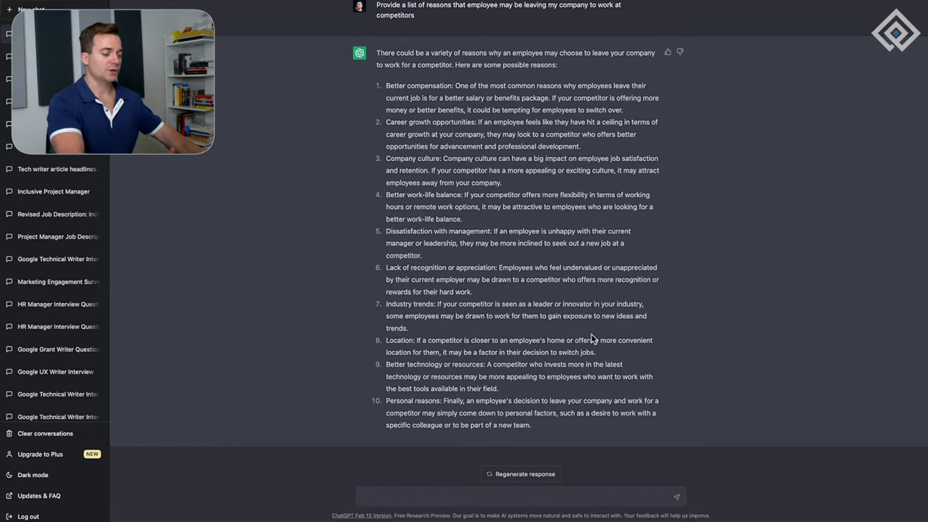
# Ask 'For number two, what are ways to solve that problem' about career growth
pyautogui.write('F')
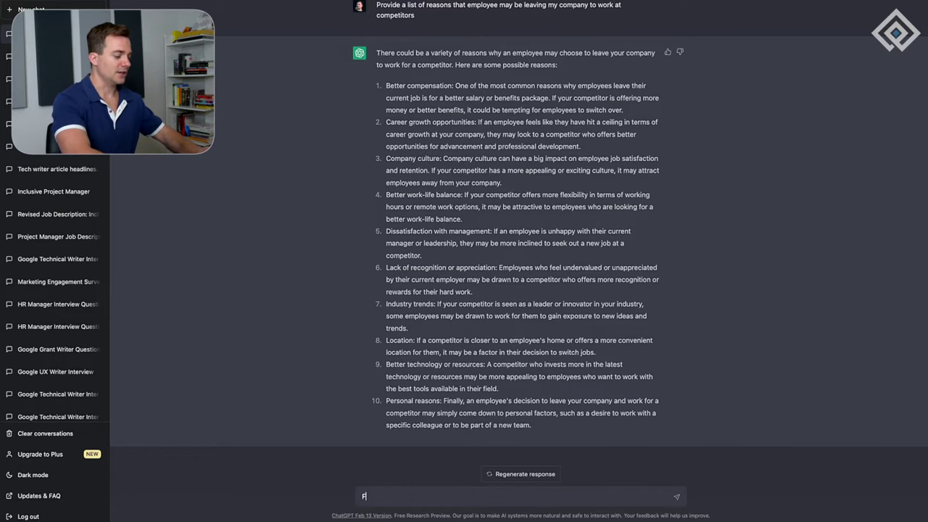
pyautogui.write('or number two, what are way to solve th')
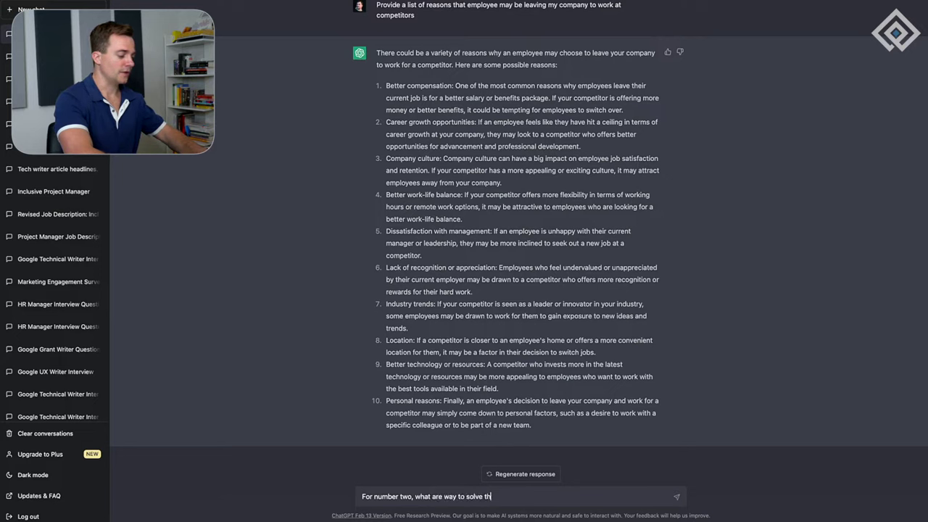
pyautogui.write('at problem')
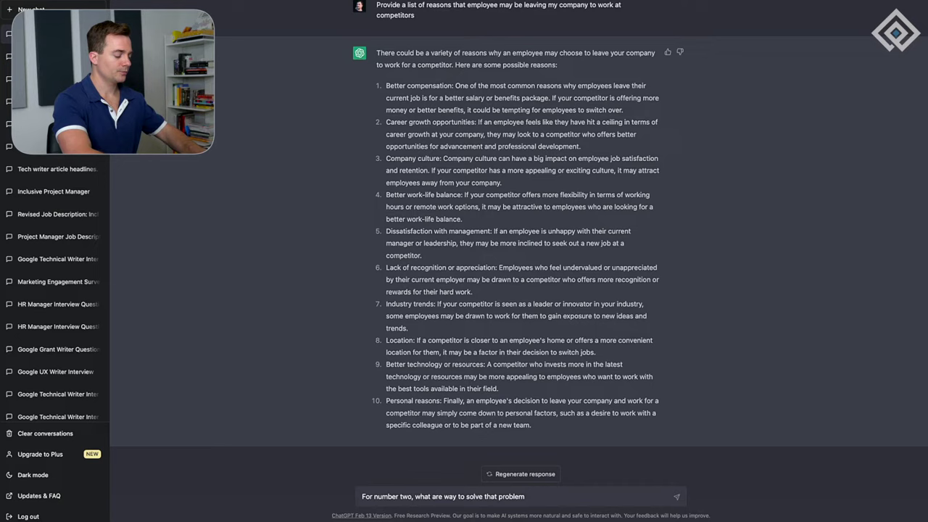
pyautogui.press('Return')
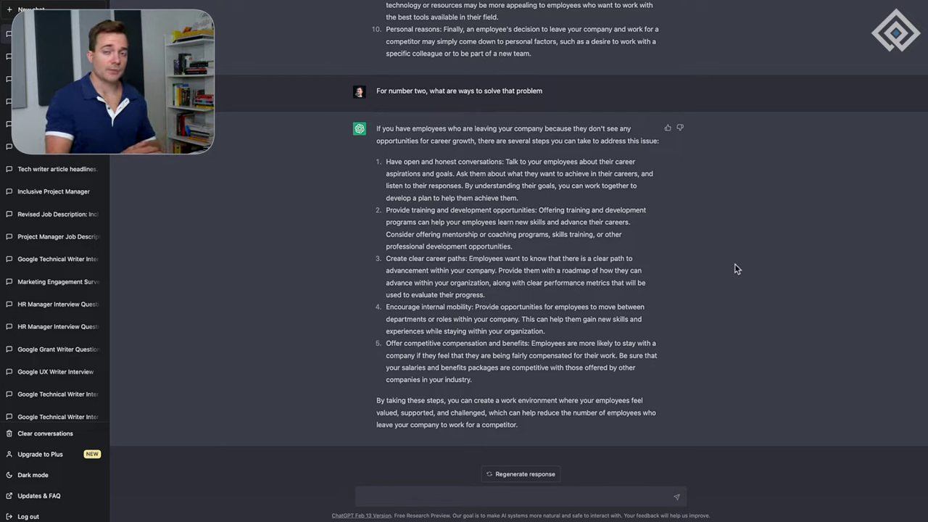
# Ask how to identify whether employees leave the company because of competitive compensation
pyautogui.scroll(5, 735, 269)
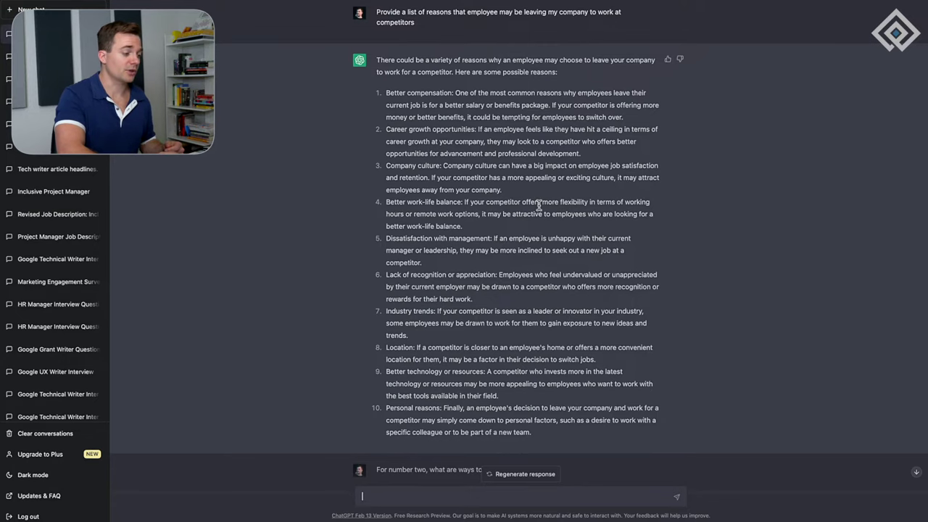
pyautogui.scroll(-5, 538, 206)
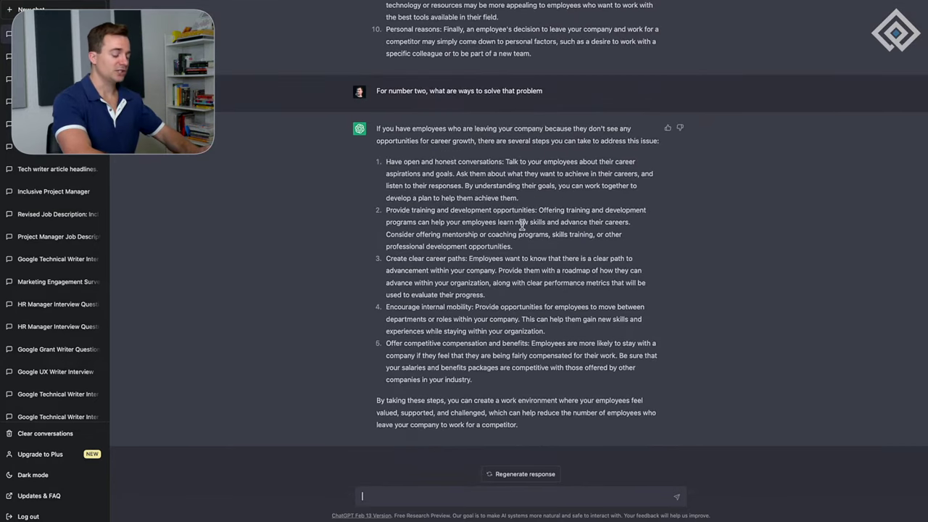
pyautogui.write('Wha')
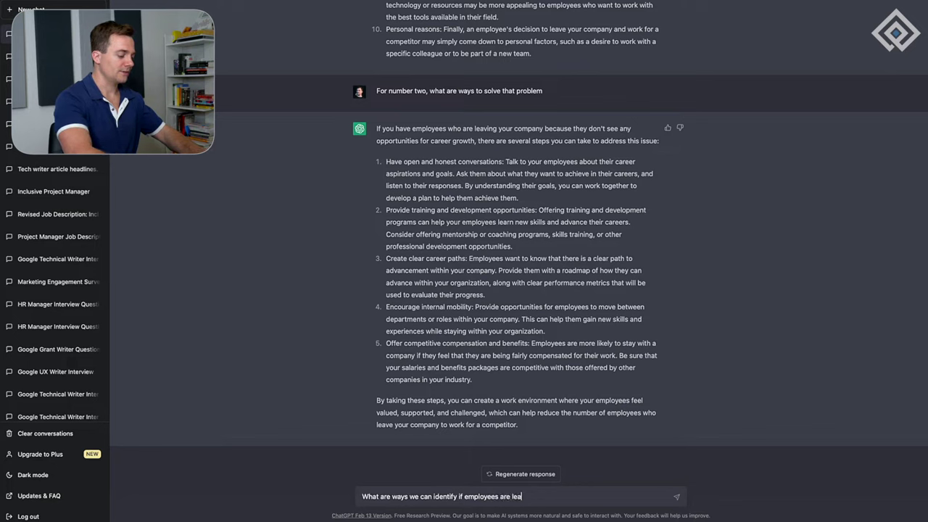
pyautogui.write('a company')
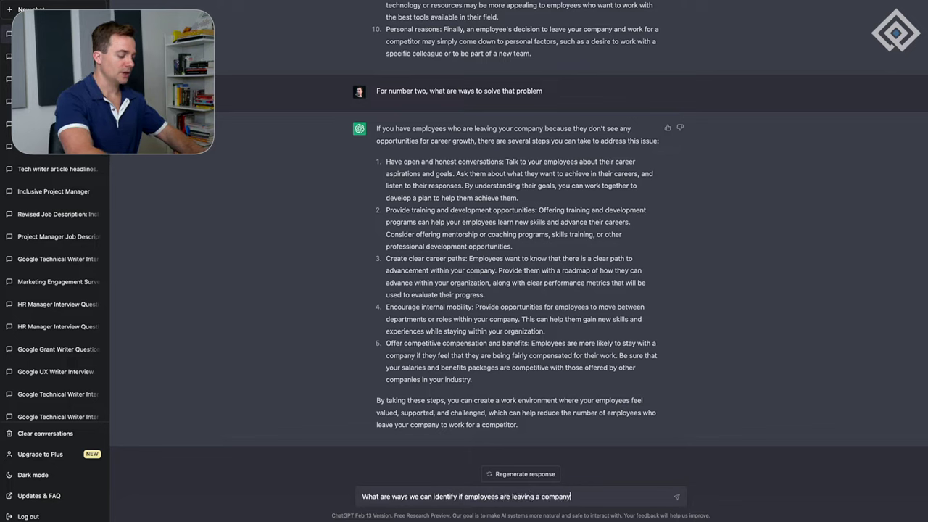
pyautogui.write(' because ')
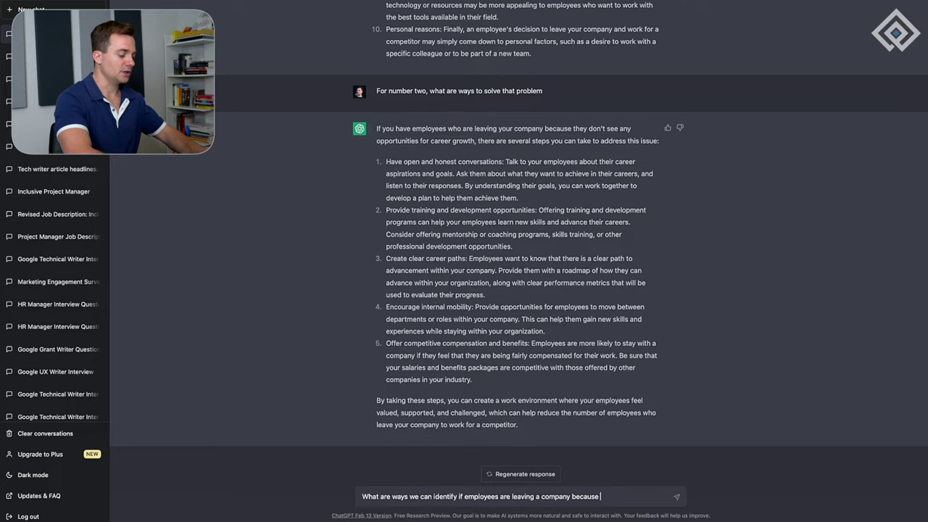
pyautogui.write('of competitive com')
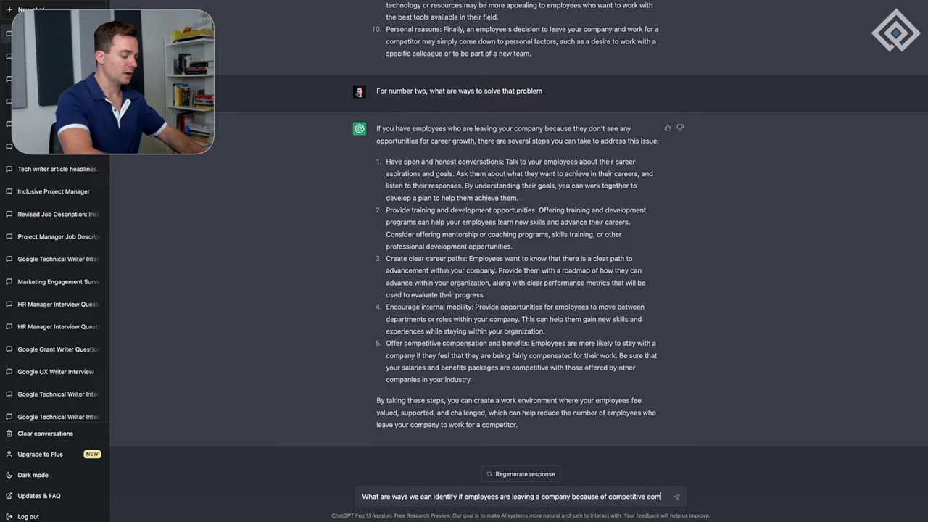
pyautogui.write('pensation')
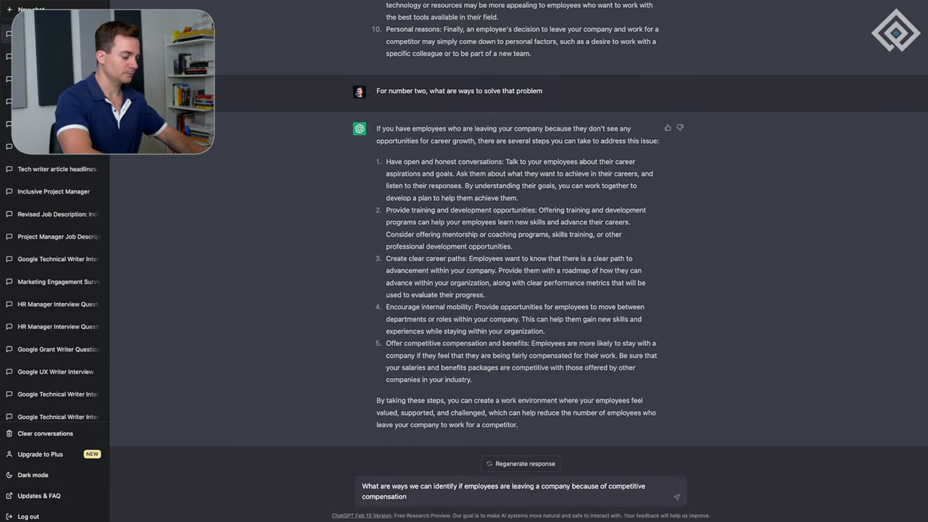
pyautogui.press('Return')
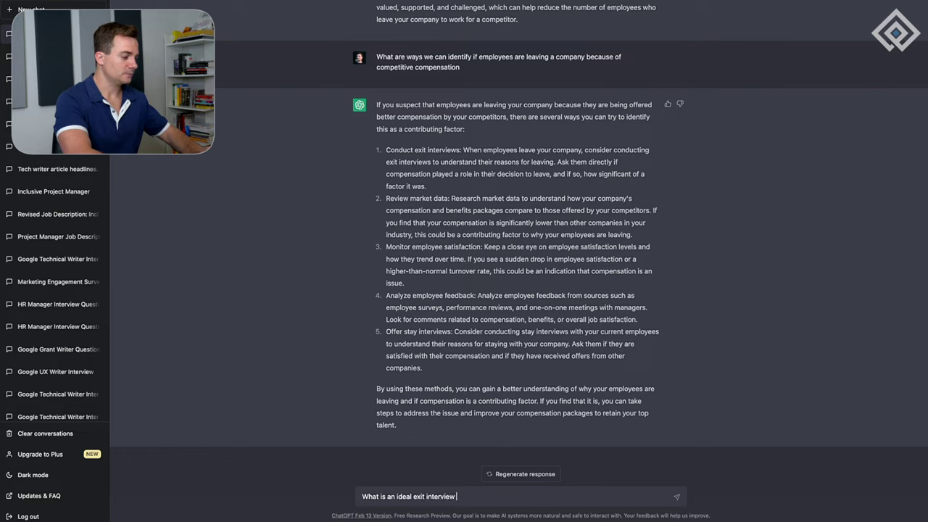
# Request an exit interview template for spotting departures driven by competitive compensation
pyautogui.write('template to understand whether employee')
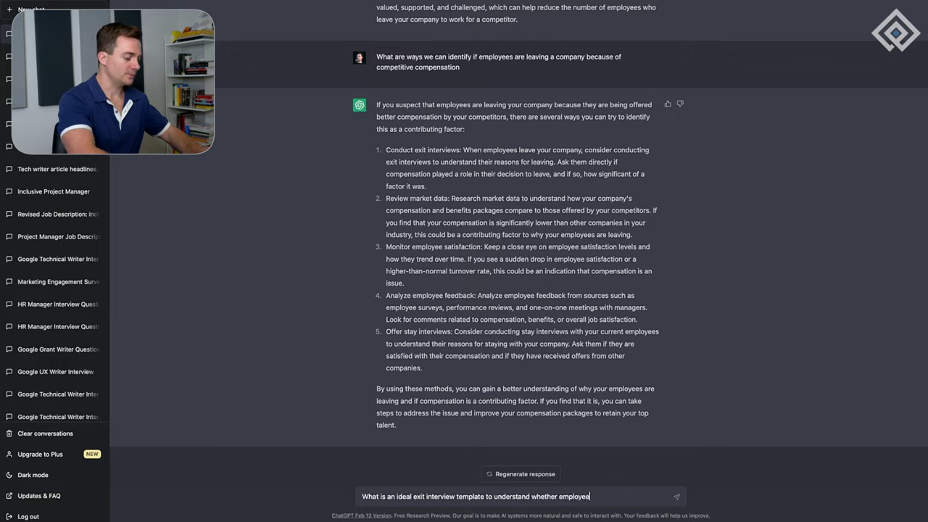
pyautogui.write('g be')
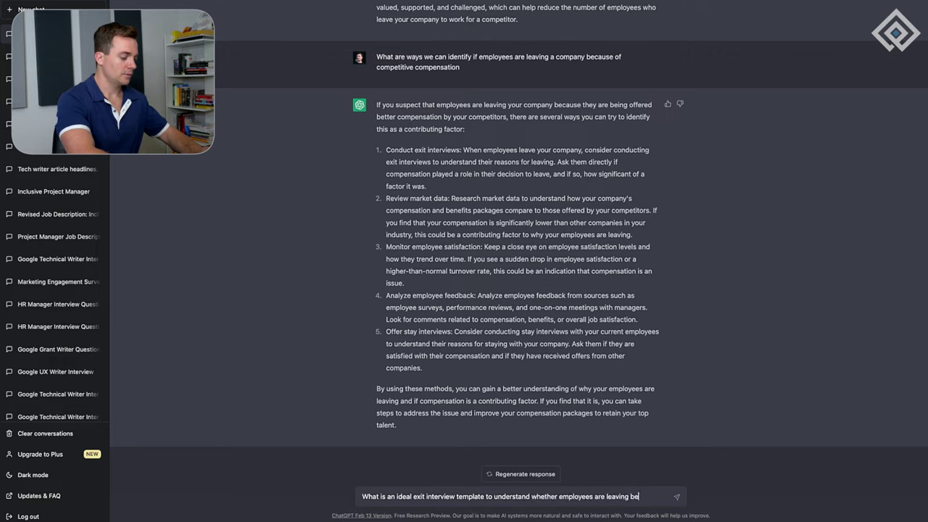
pyautogui.write('cause of comp')
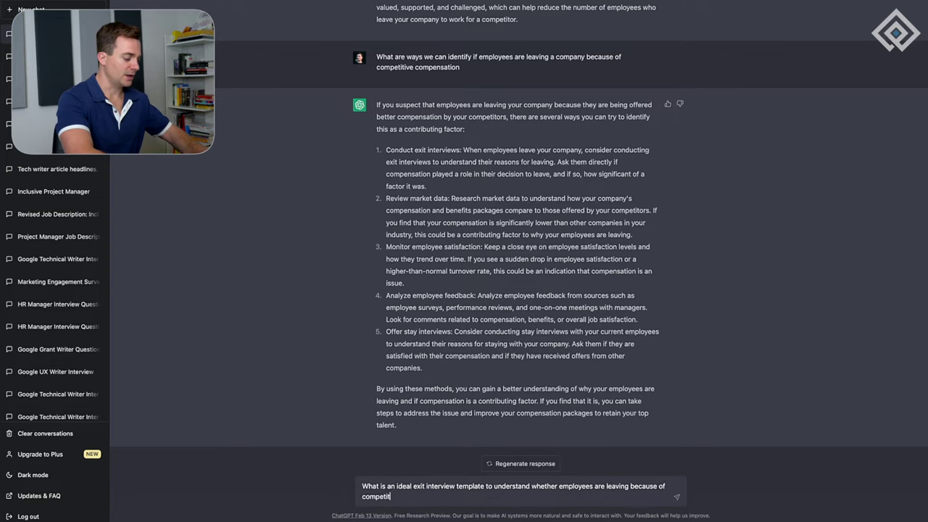
pyautogui.write('etitive compensation')
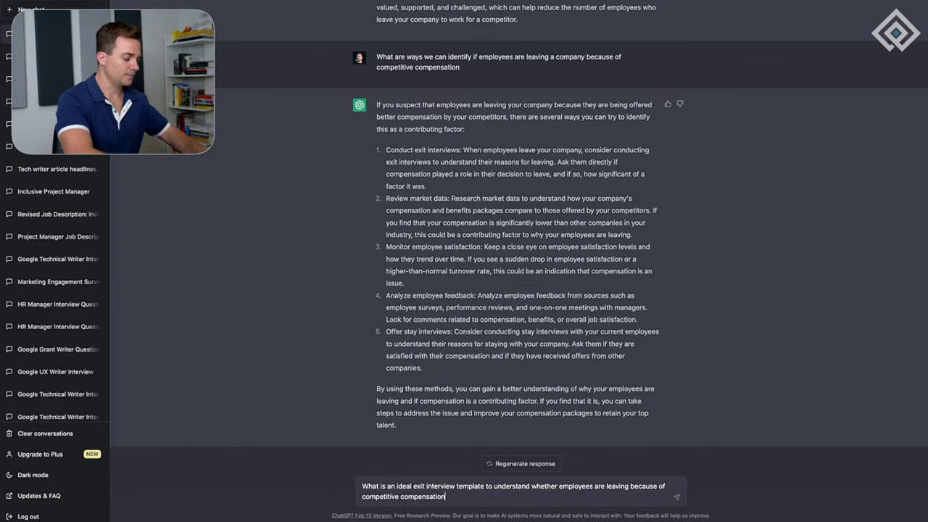
pyautogui.press('Return')
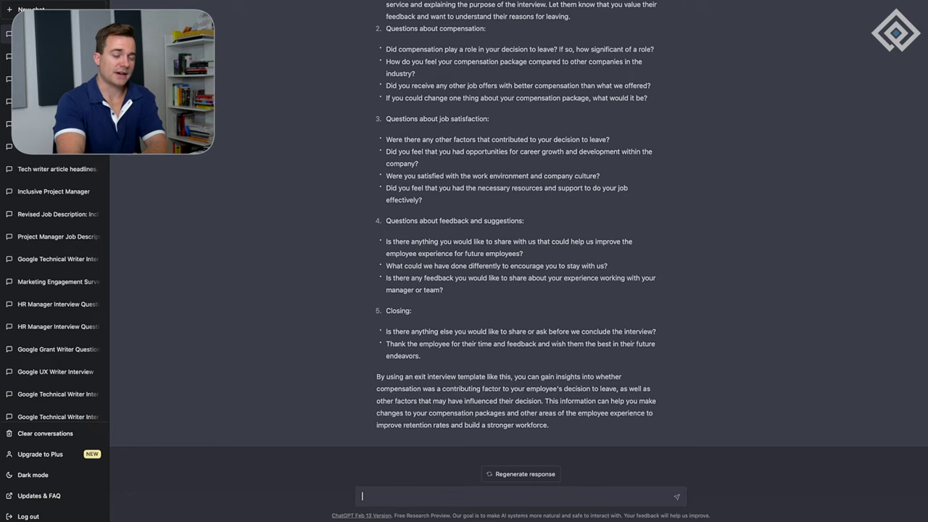
# Ask which key performance indicators show whether employees leave over competitive compensation
pyautogui.scroll(15, 545, 82)
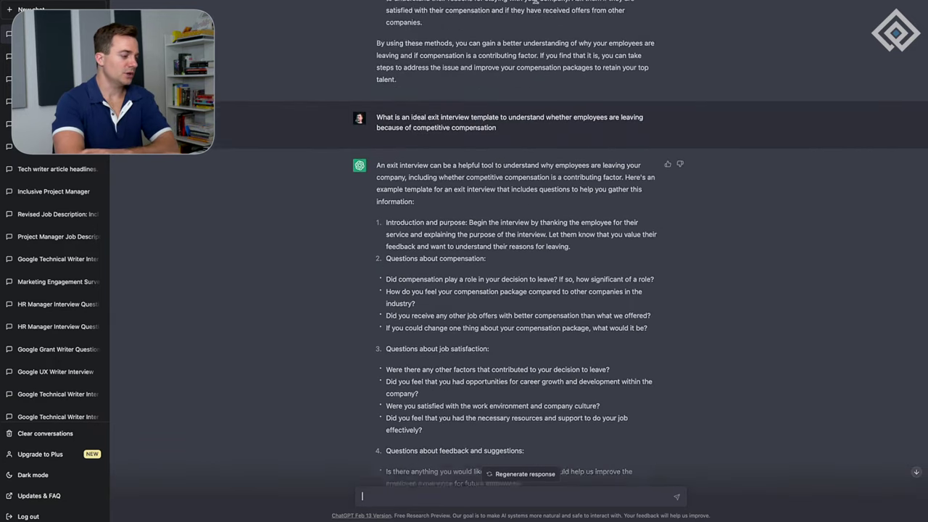
pyautogui.scroll(2, 546, 82)
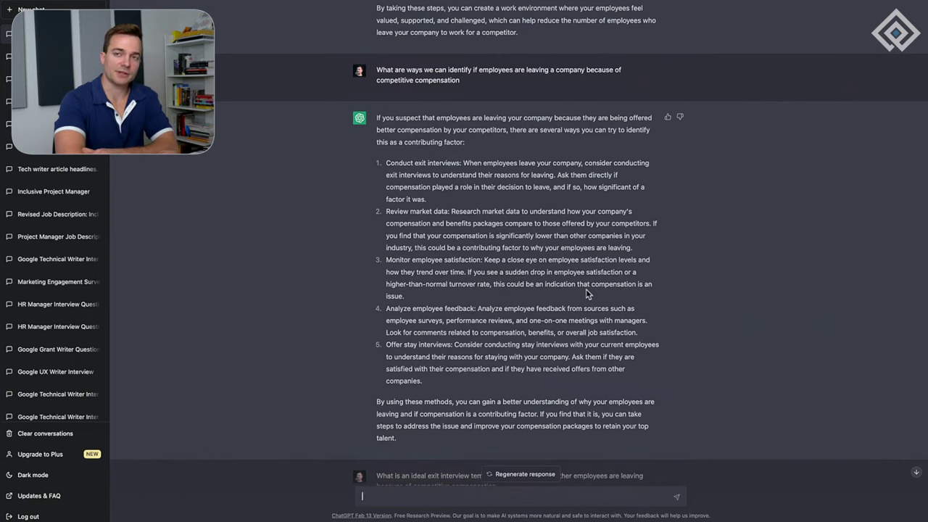
pyautogui.scroll(-10, 587, 293)
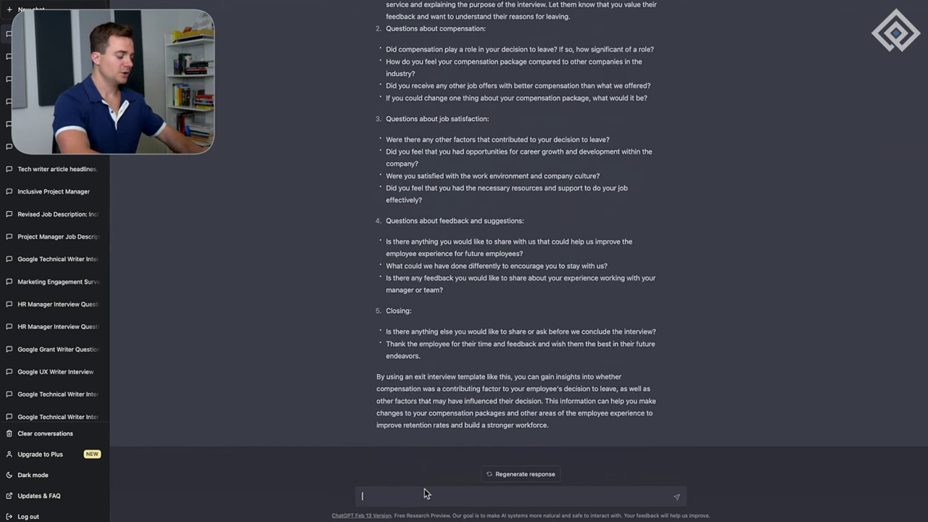
pyautogui.write('What are key')
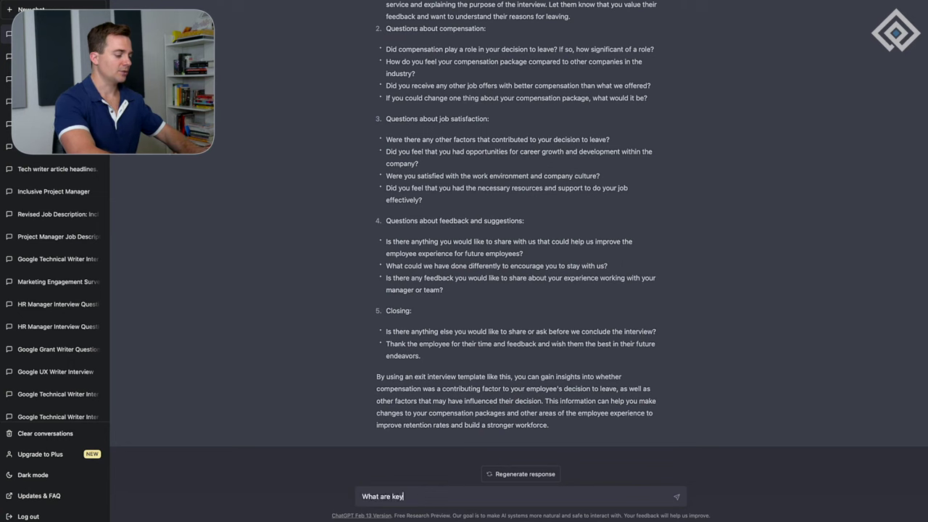
pyautogui.write(' performance indi')
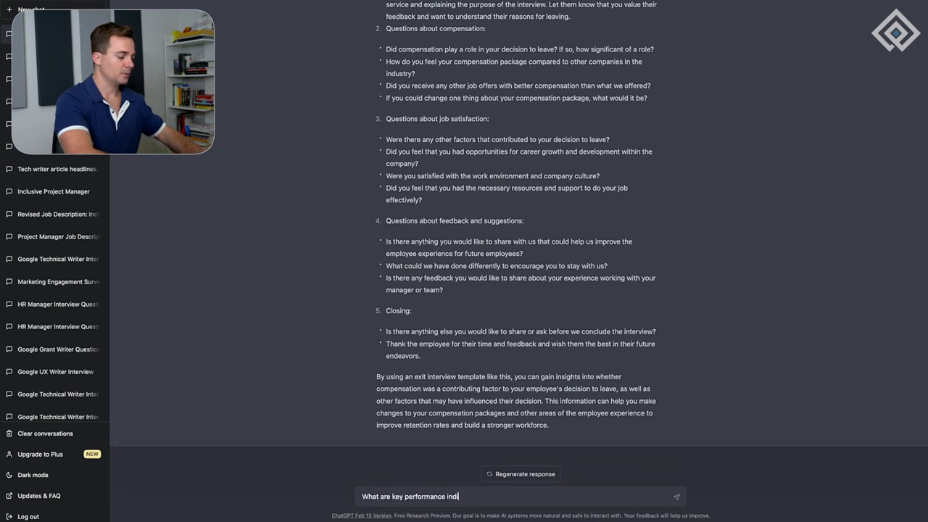
pyautogui.write('cators to track')
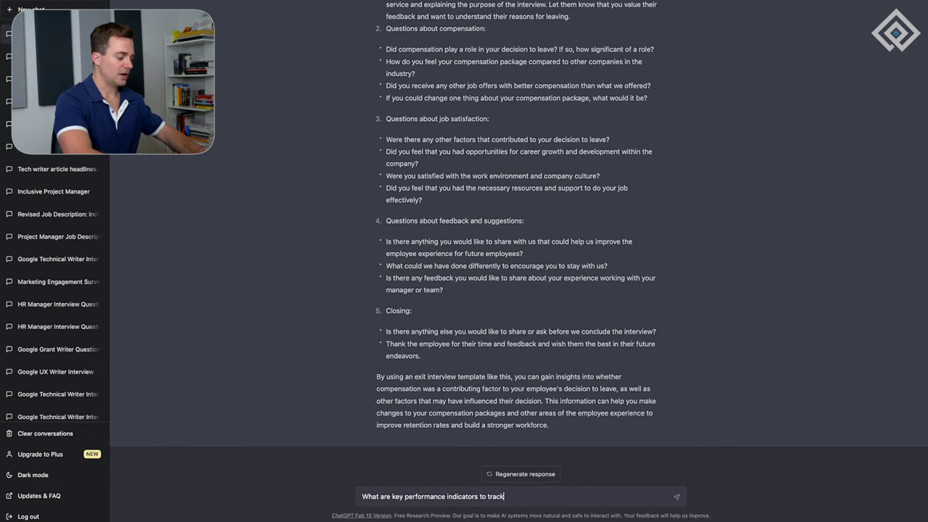
pyautogui.write(' to understand whether employees are')
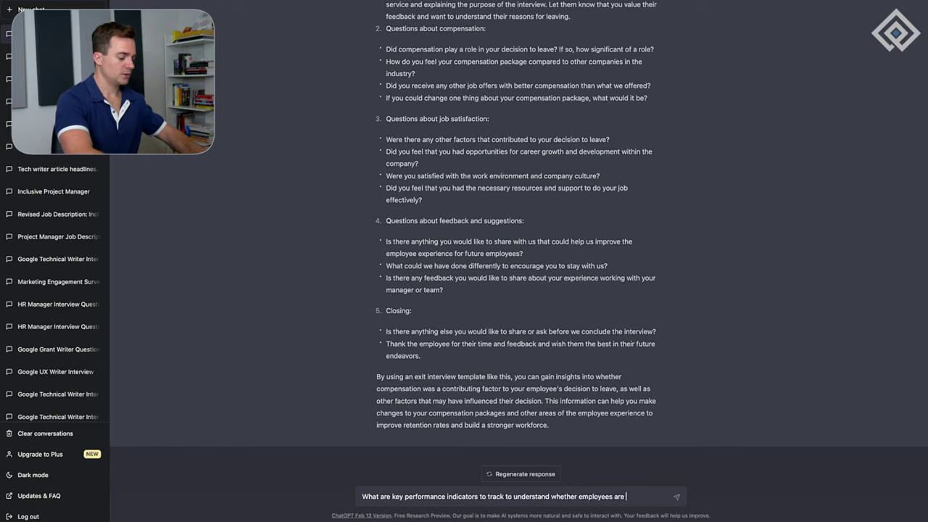
pyautogui.write(' leaving because')
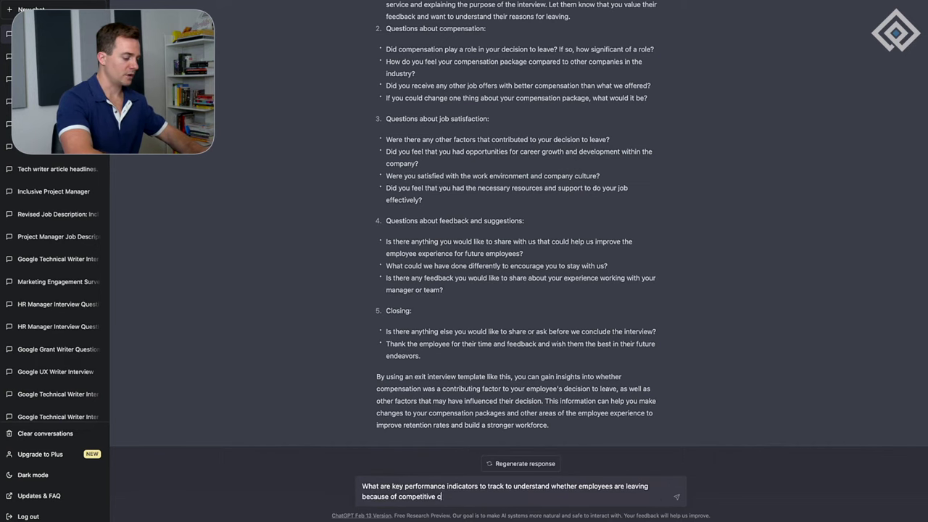
pyautogui.write(' of competitive compensation?')
pyautogui.press('Return')
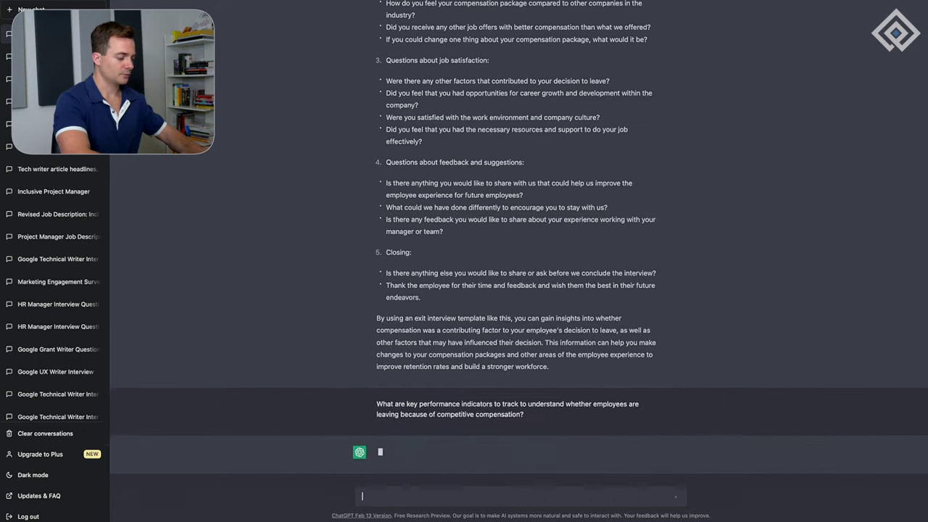